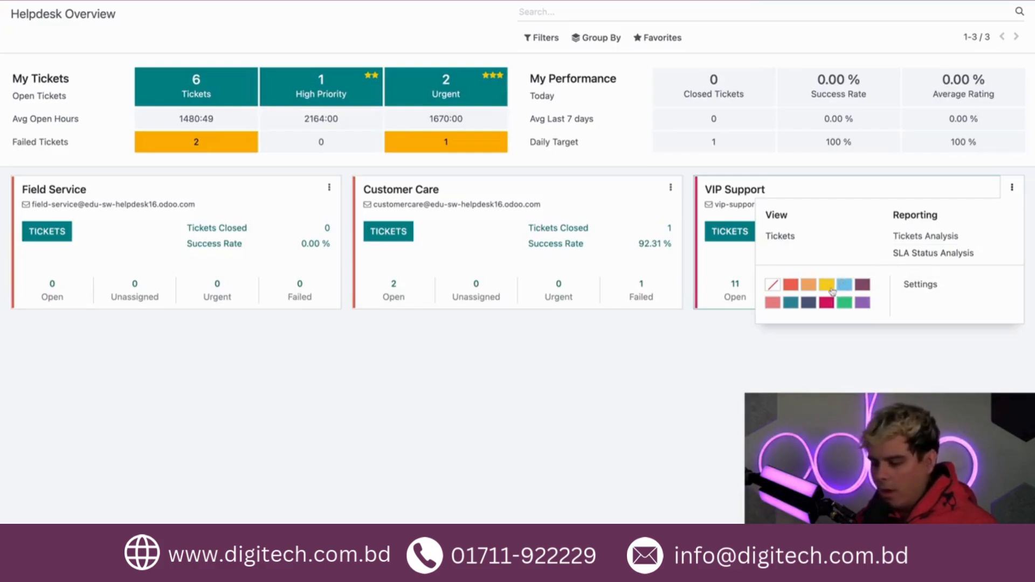
Step: Try yellow as the VIP Support team card's color and settle on purple
click(832, 292)
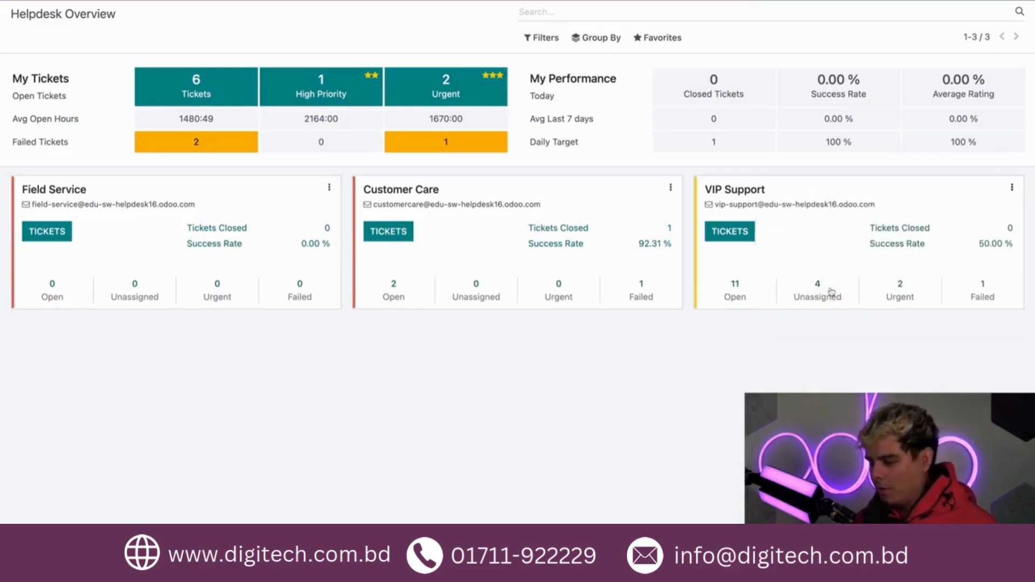
click(1013, 188)
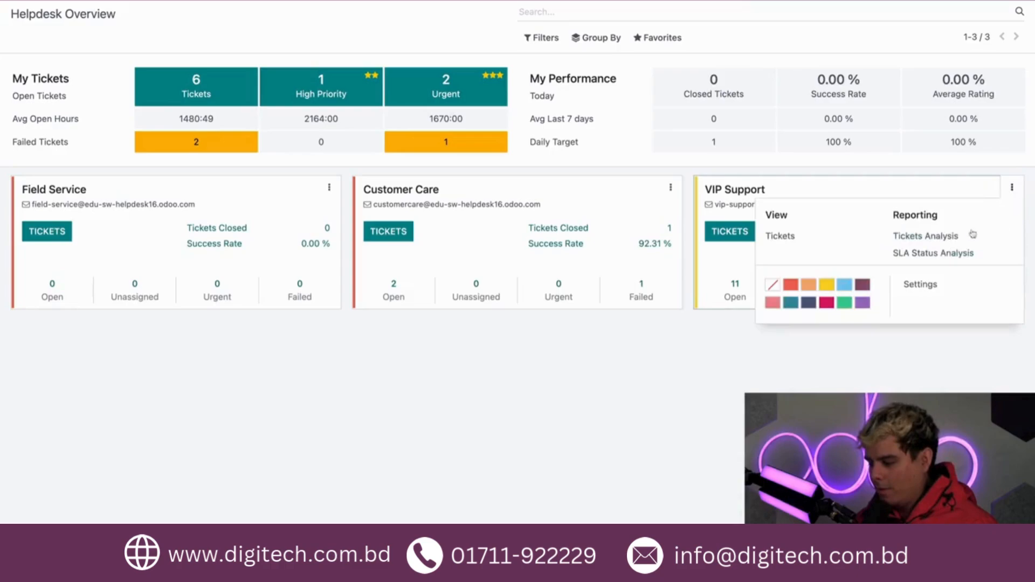
click(863, 303)
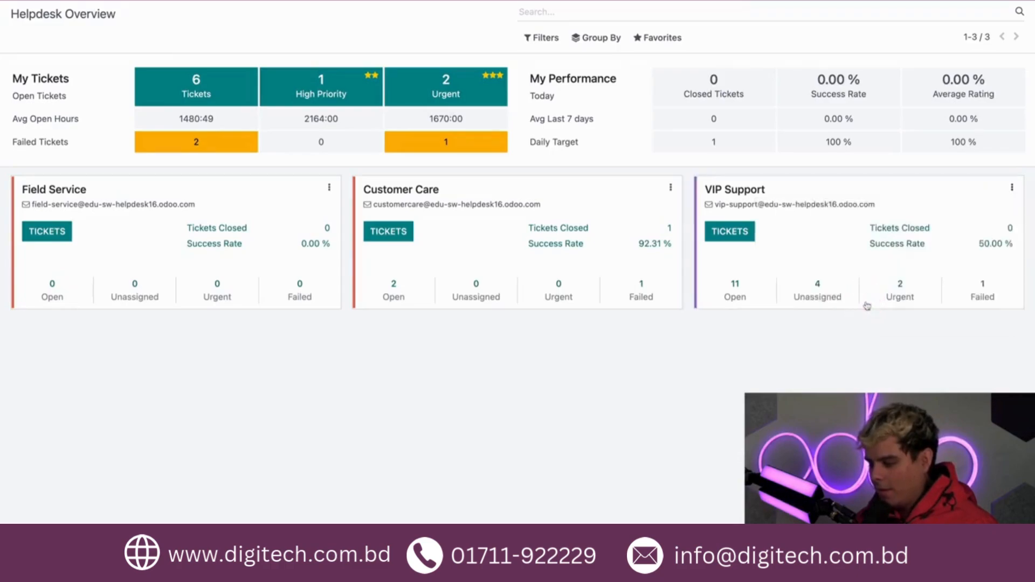
Step: Open the VIP Support team's settings and view the details of its Standard 40 hours/week working hours schedule
click(1013, 188)
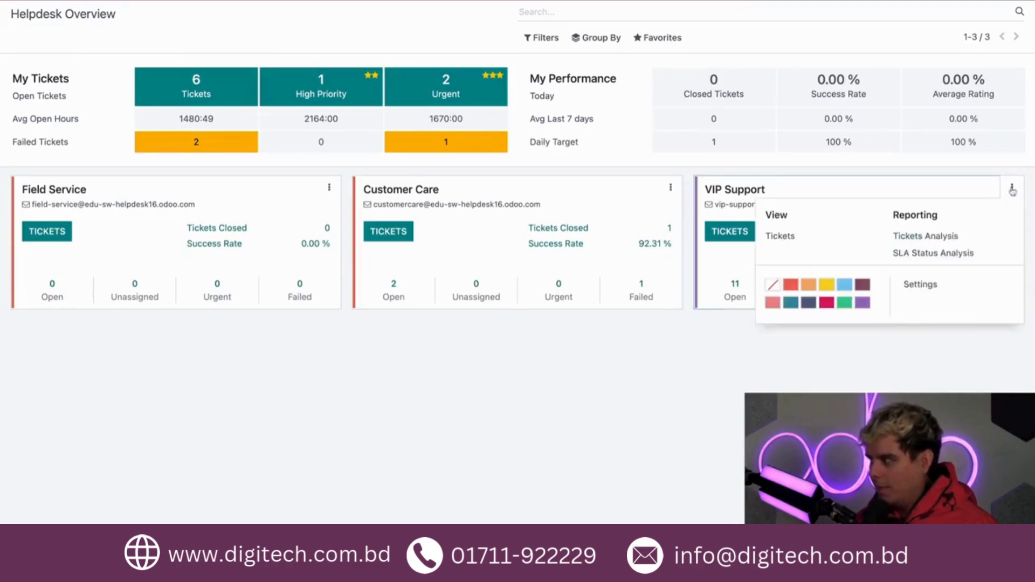
click(922, 285)
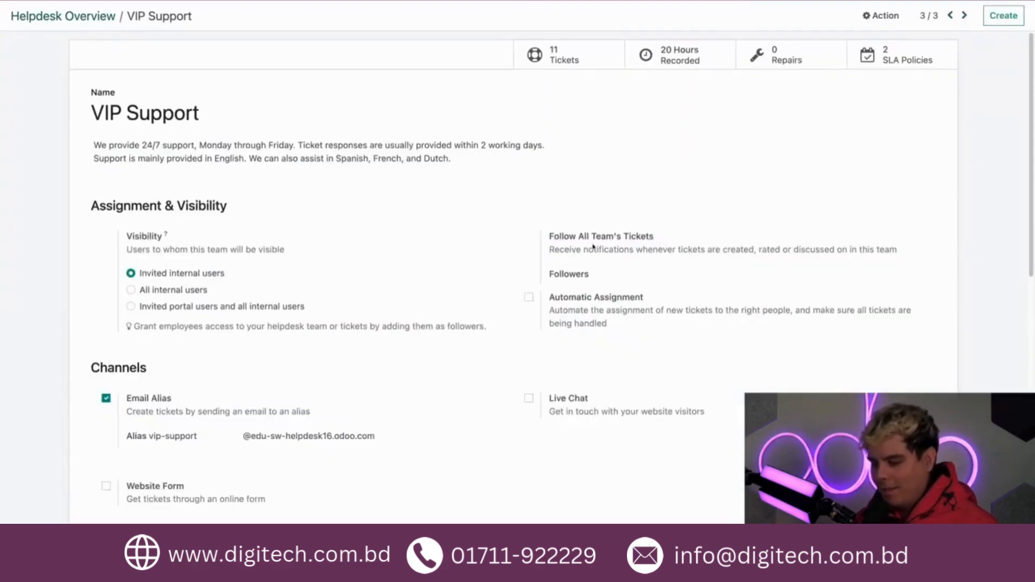
scroll(392, 173, down, 10)
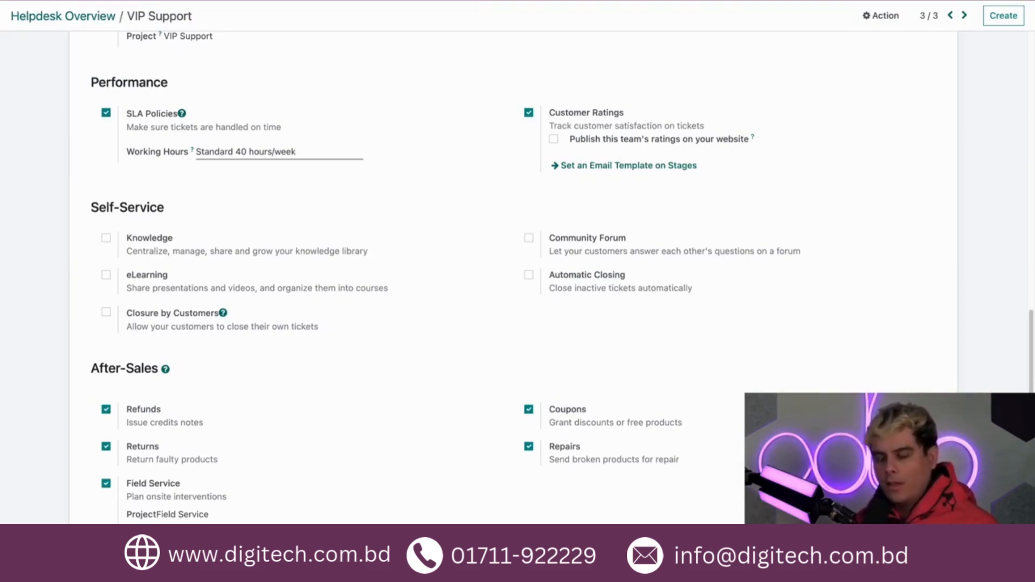
click(315, 148)
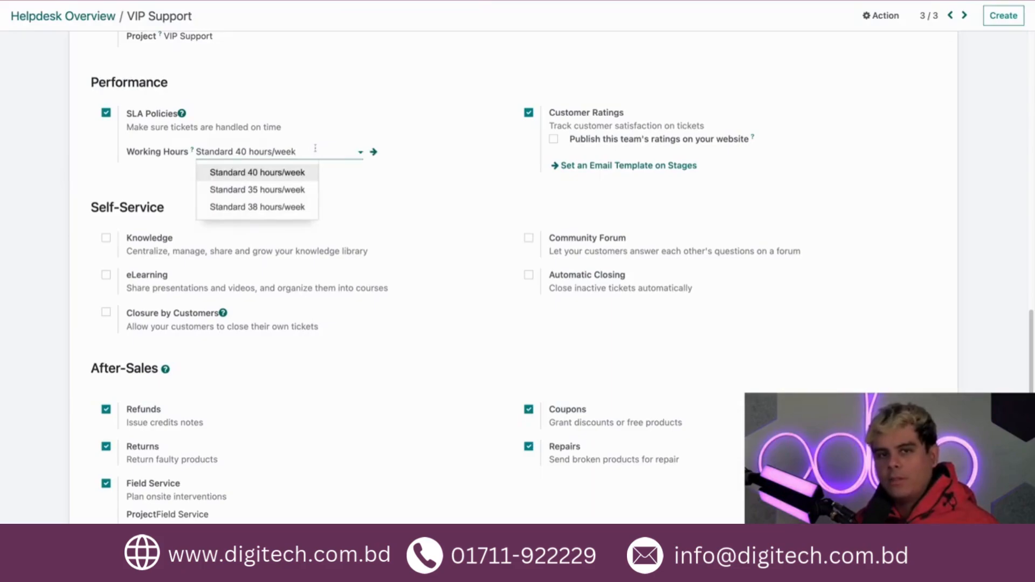
click(374, 153)
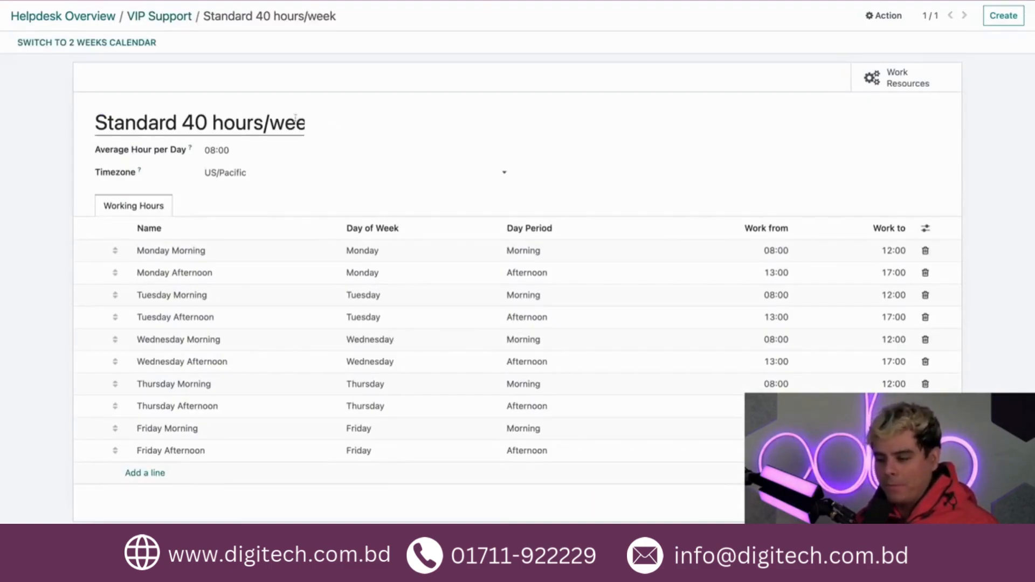
Step: Try replacing "Standard" with "Cool" in the working schedule's name and restore "Standard"
double_click(137, 124)
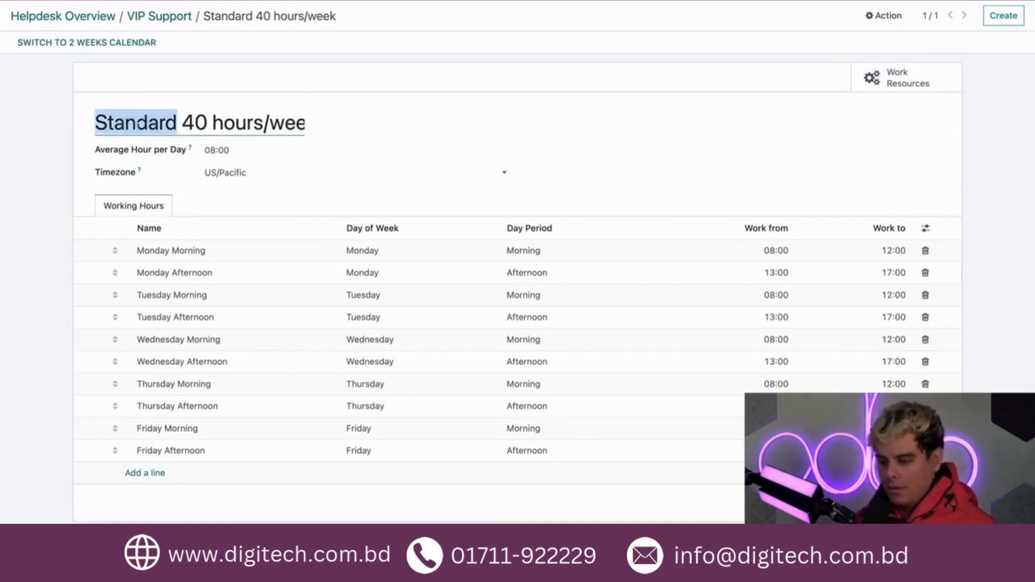
text(Cool)
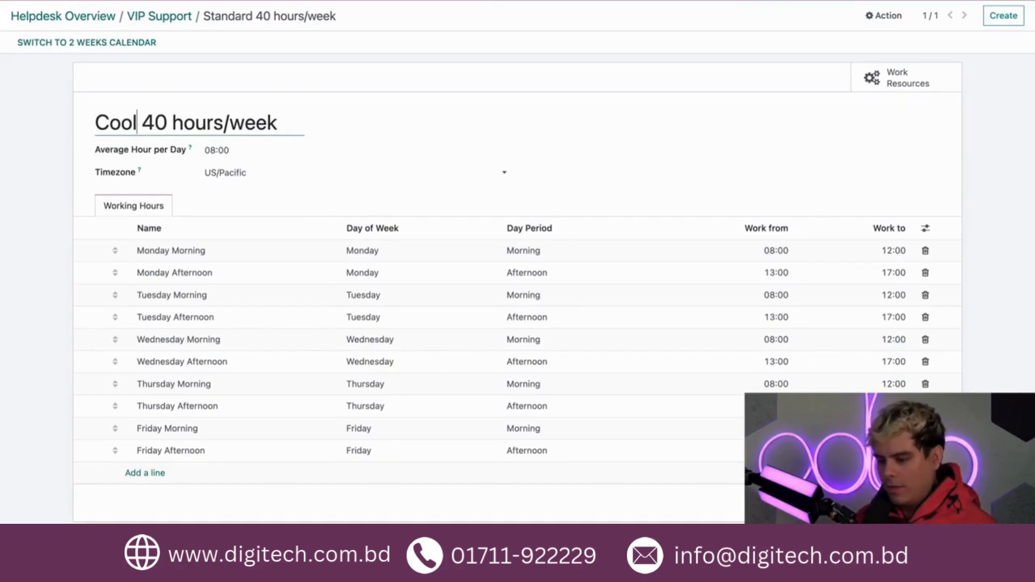
double_click(116, 123)
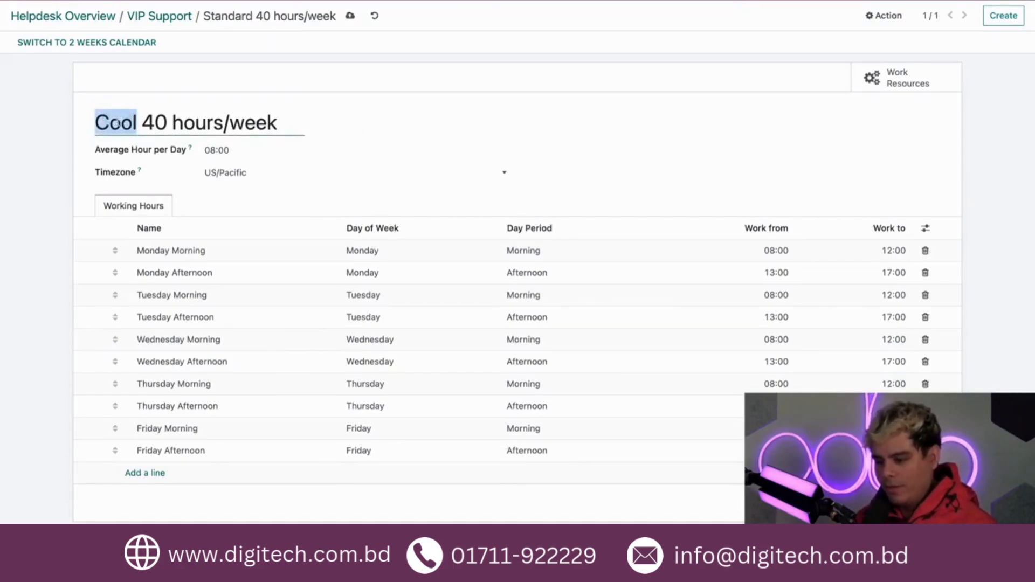
text(Standard)
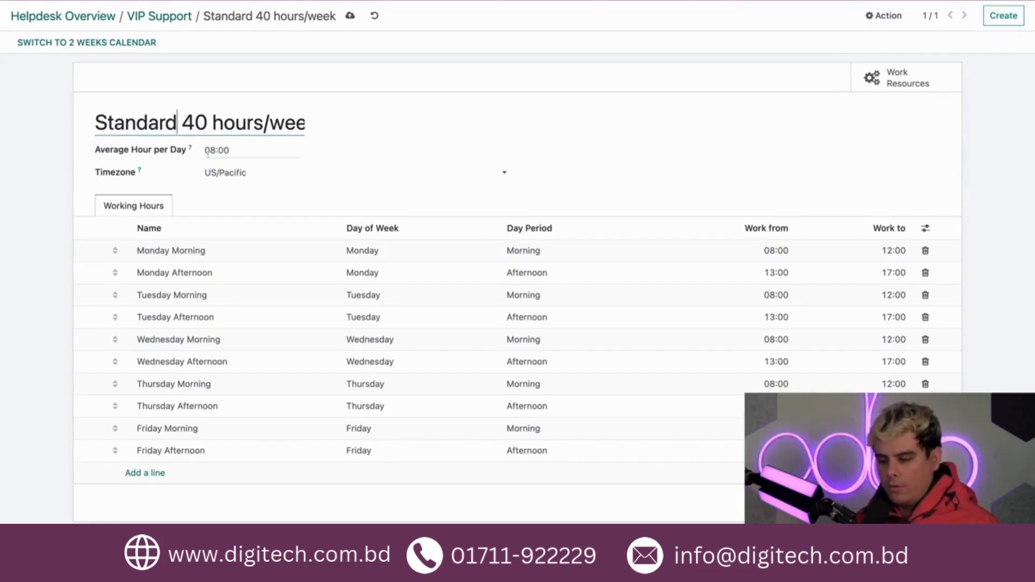
click(200, 151)
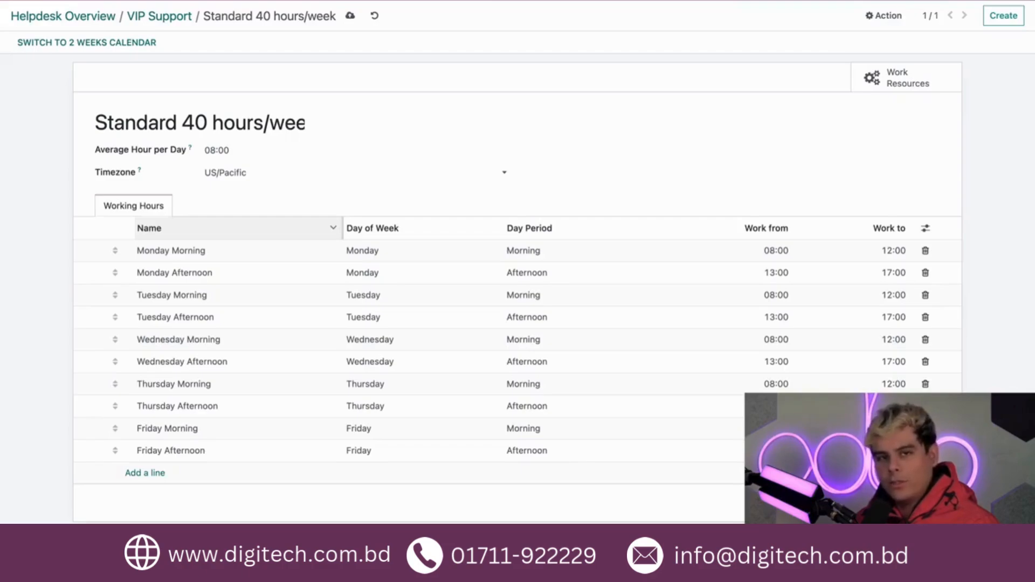
Step: Create a new SLA policy named "2 days to finish" and assign it to the VIP Support team
click(300, 4)
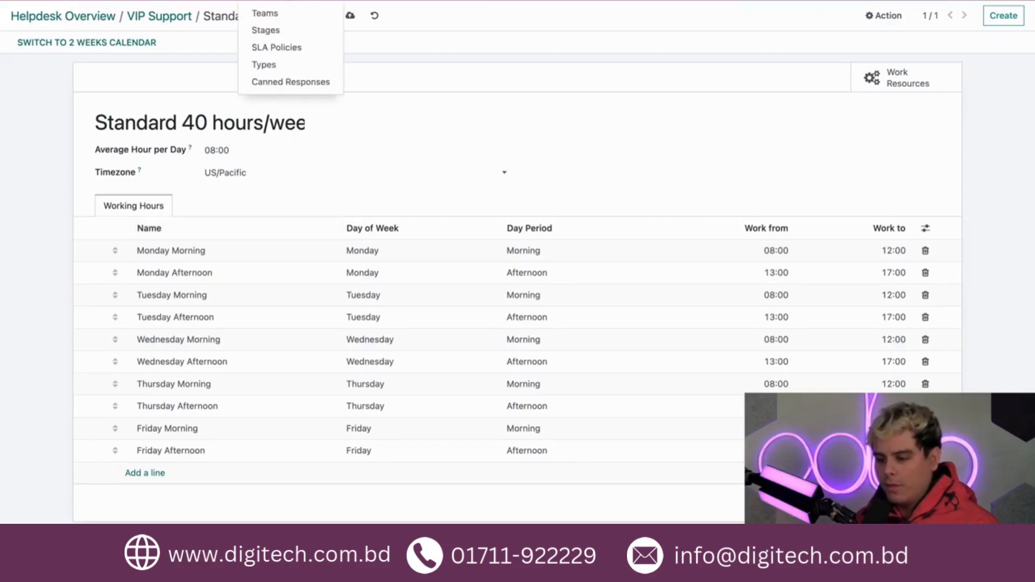
click(278, 48)
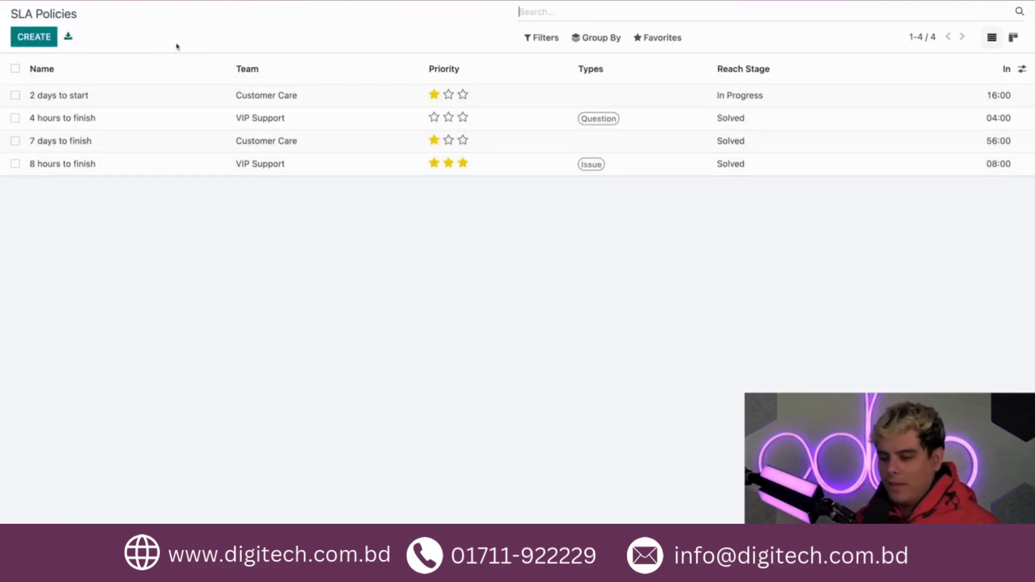
click(34, 38)
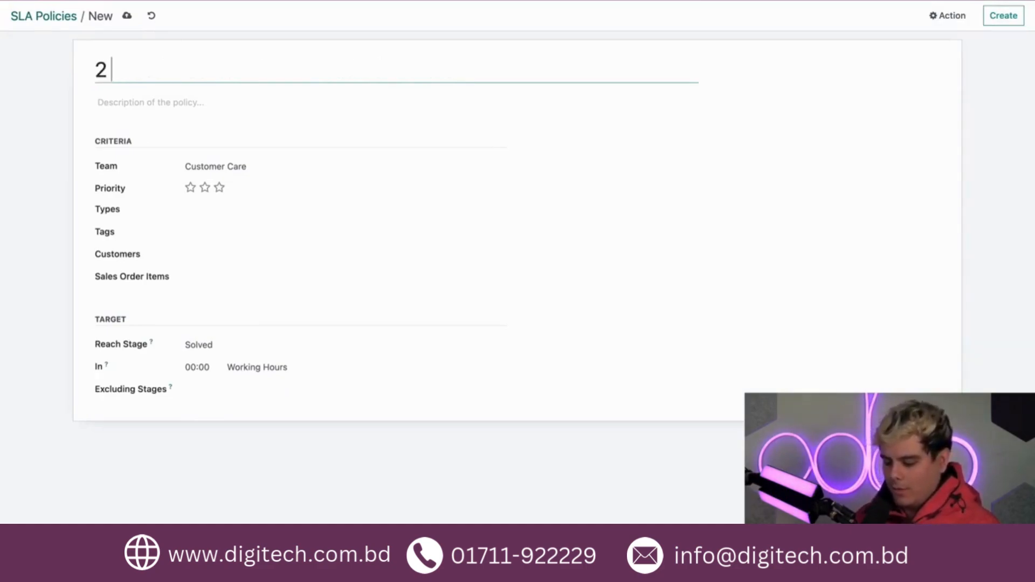
text(2 days to finish)
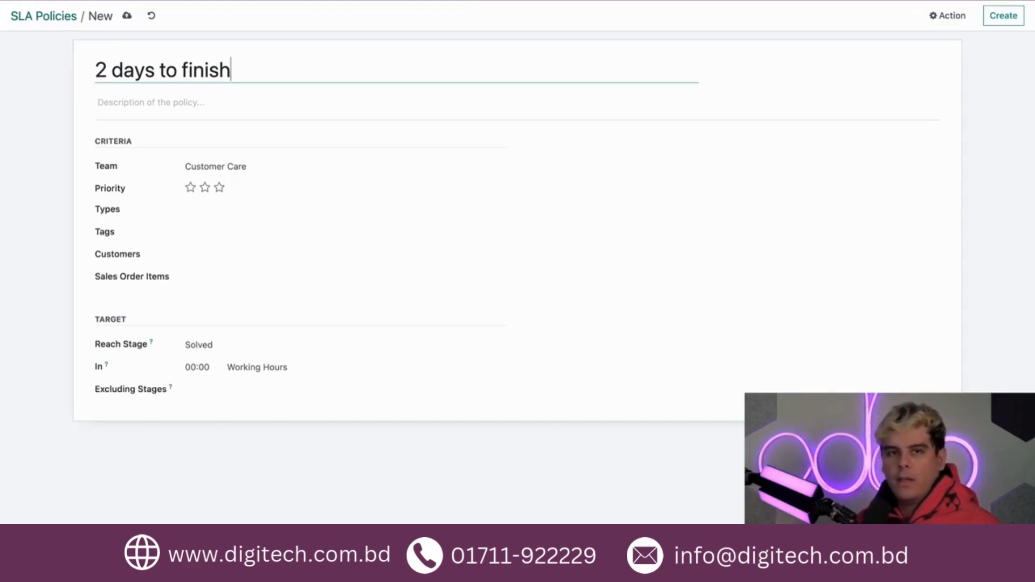
click(227, 162)
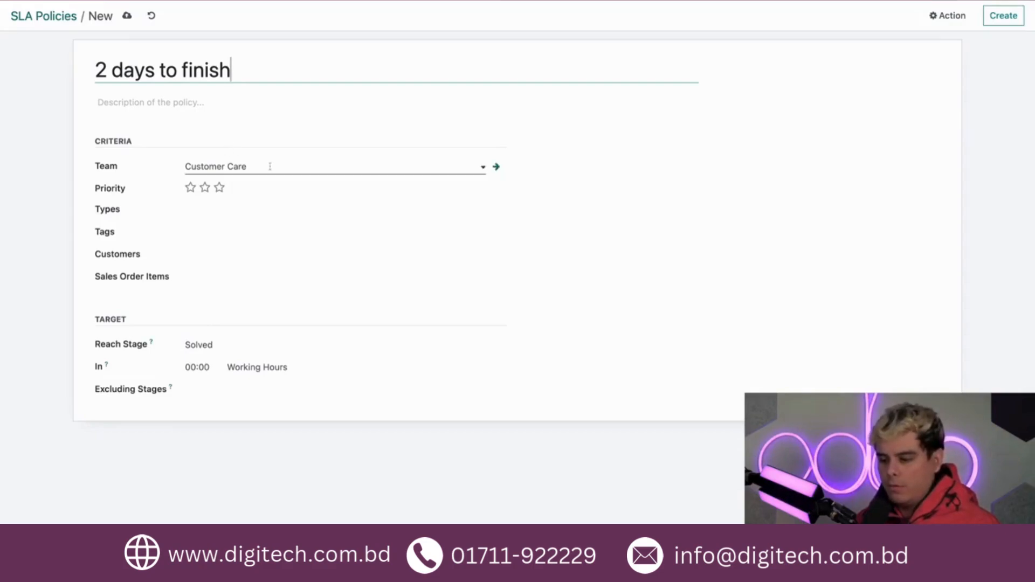
click(232, 222)
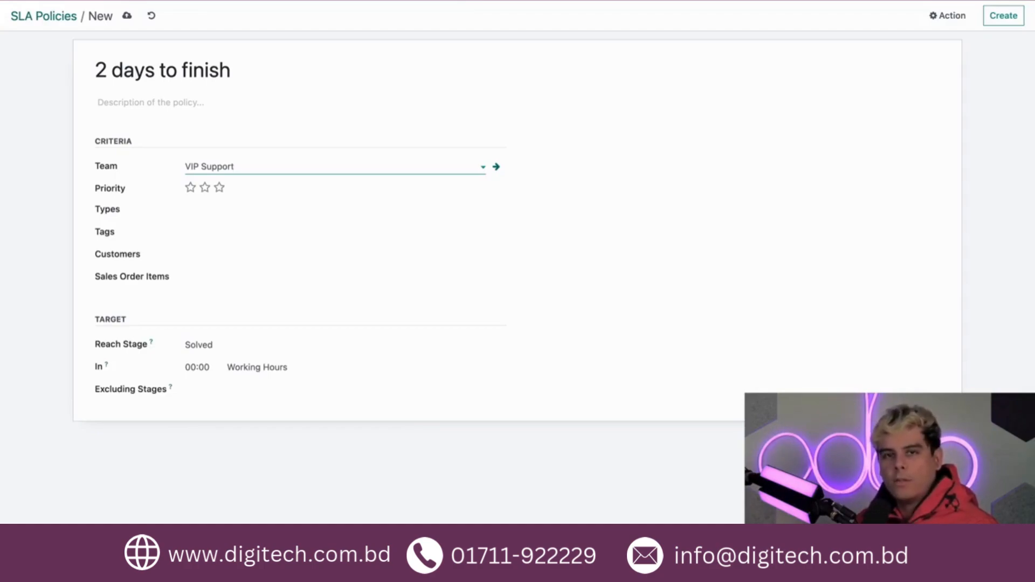
Step: Set the SLA policy's target to reach the Done stage in 16 working hours
click(192, 345)
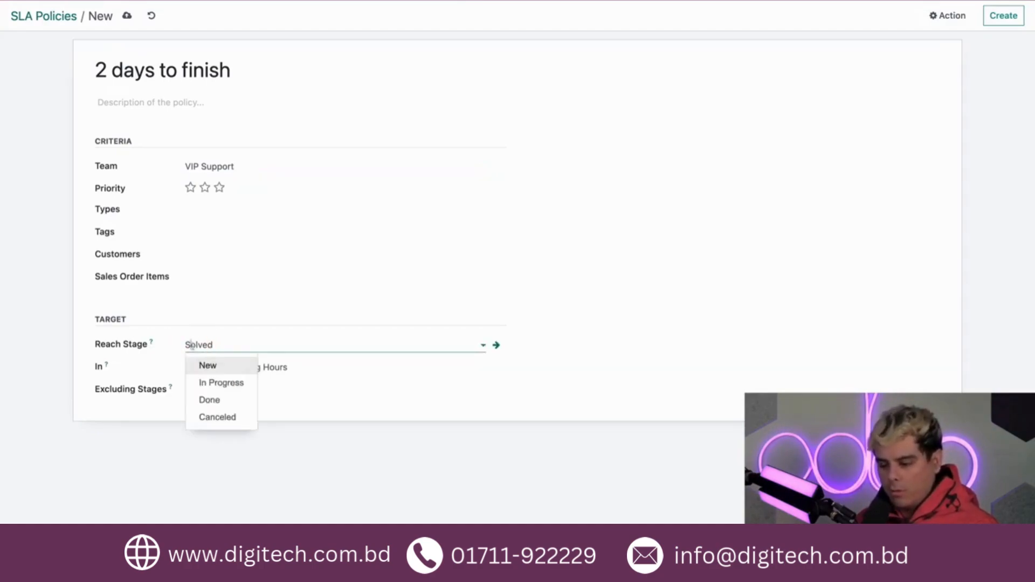
click(207, 399)
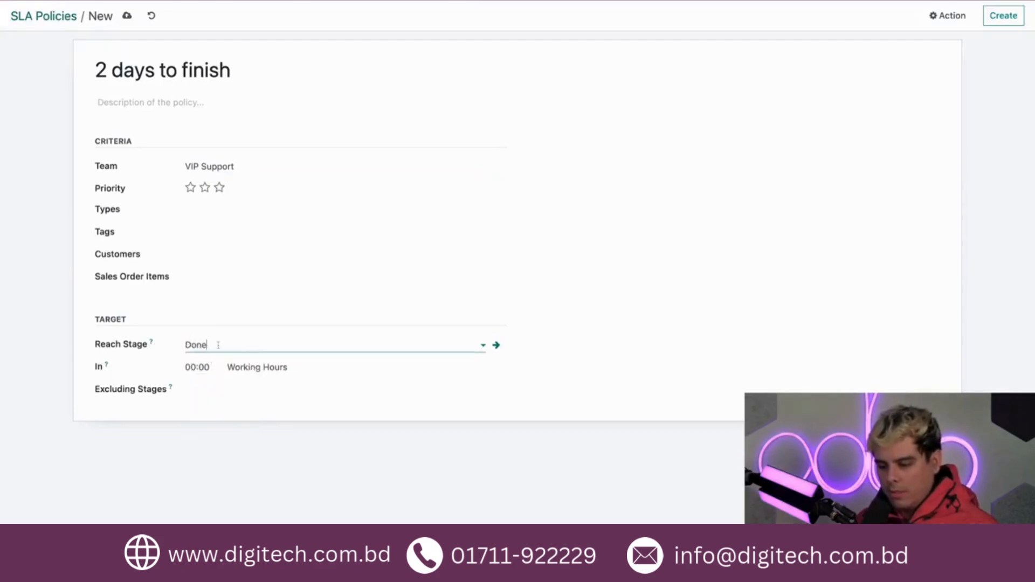
click(190, 367)
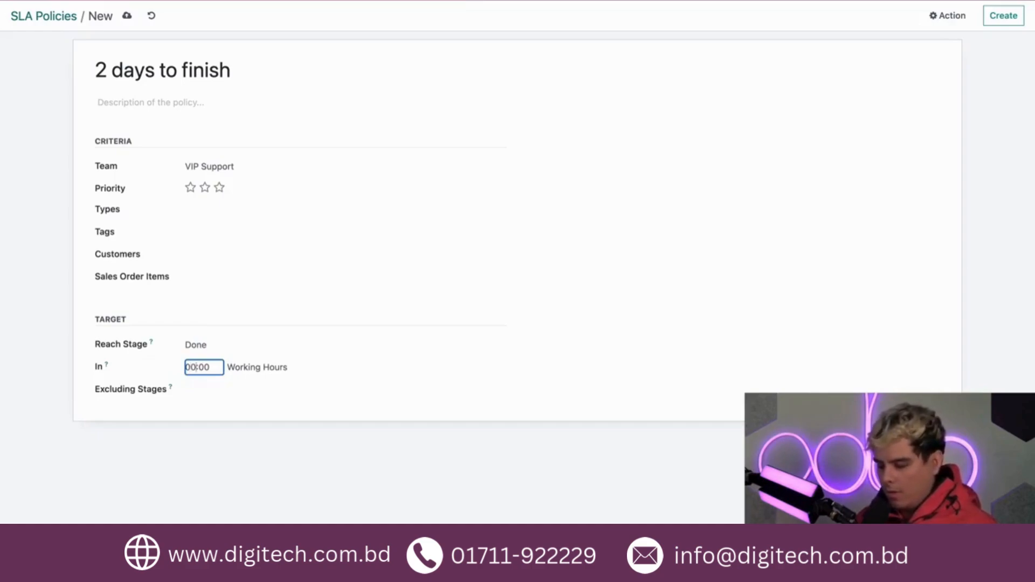
text(16)
click(316, 374)
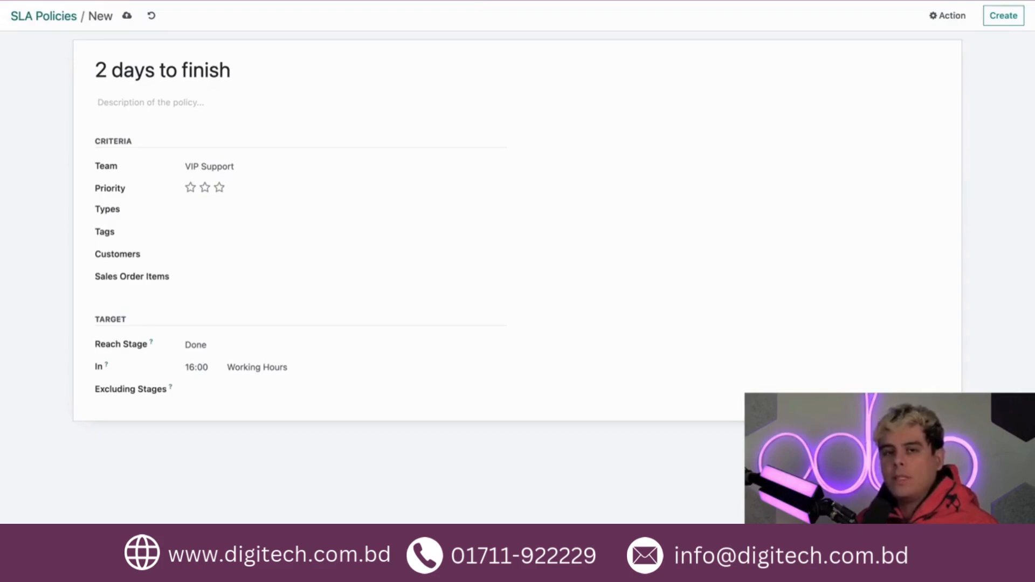
Step: Add Canceled as an excluding stage of the SLA policy
click(236, 385)
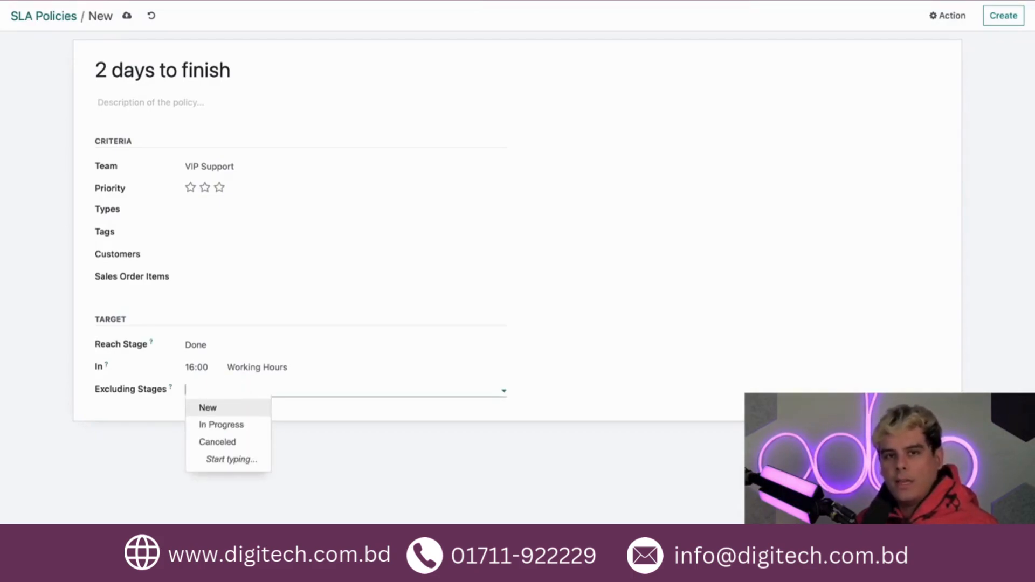
click(217, 441)
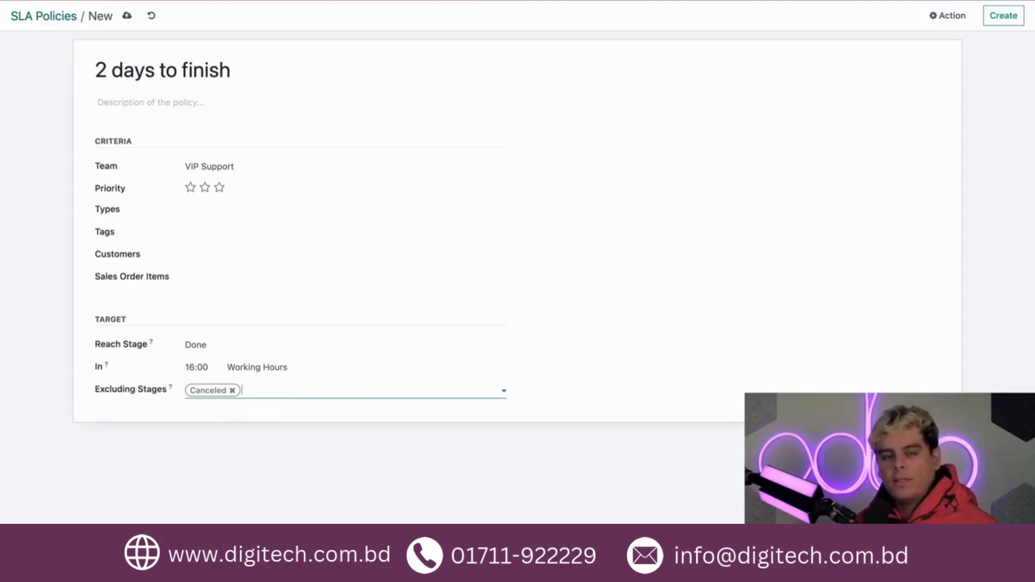
click(583, 276)
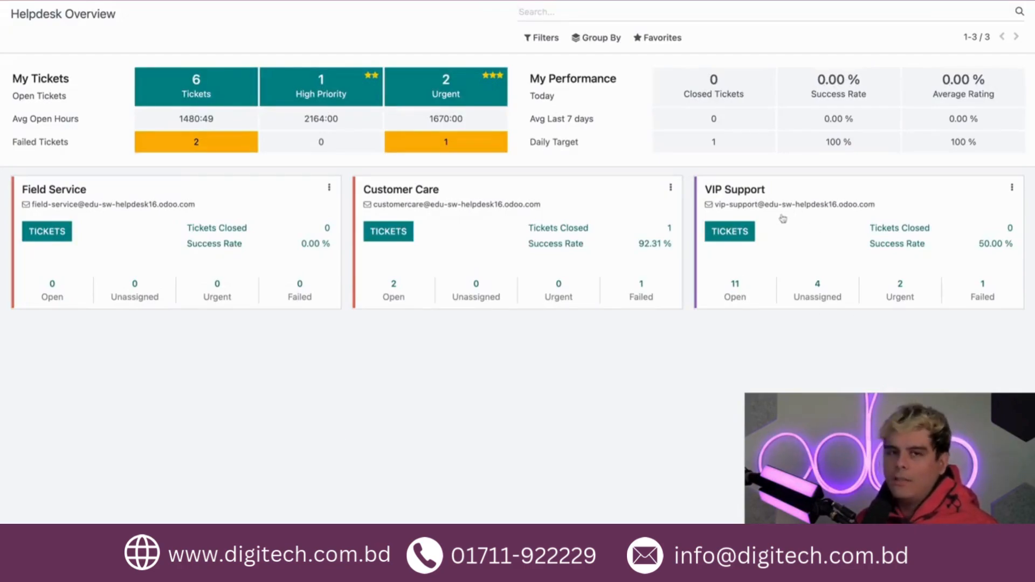
Step: Create a new ticket in the VIP Support team's pipeline titled "Damaged life and my chair"
click(730, 232)
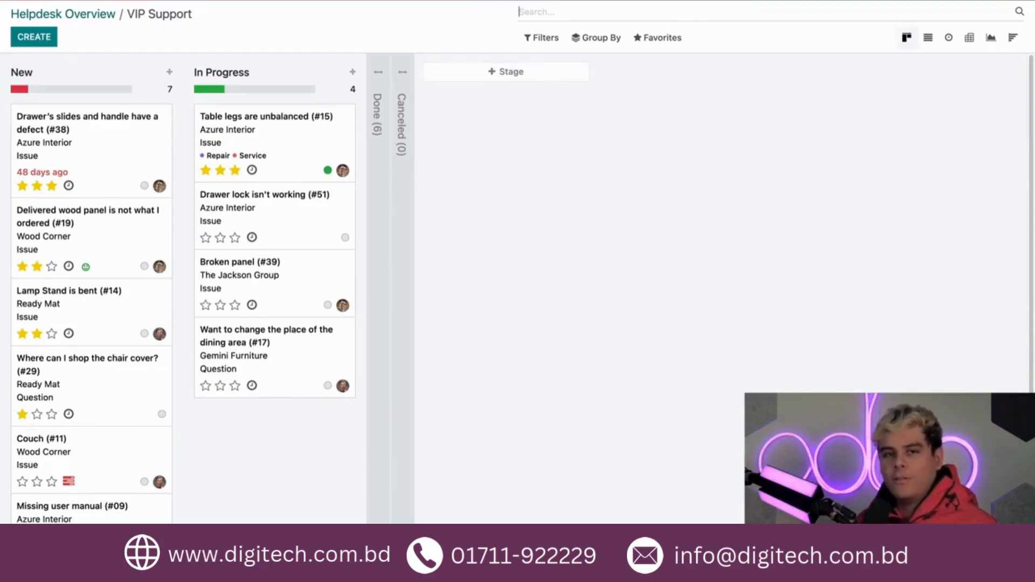
click(48, 43)
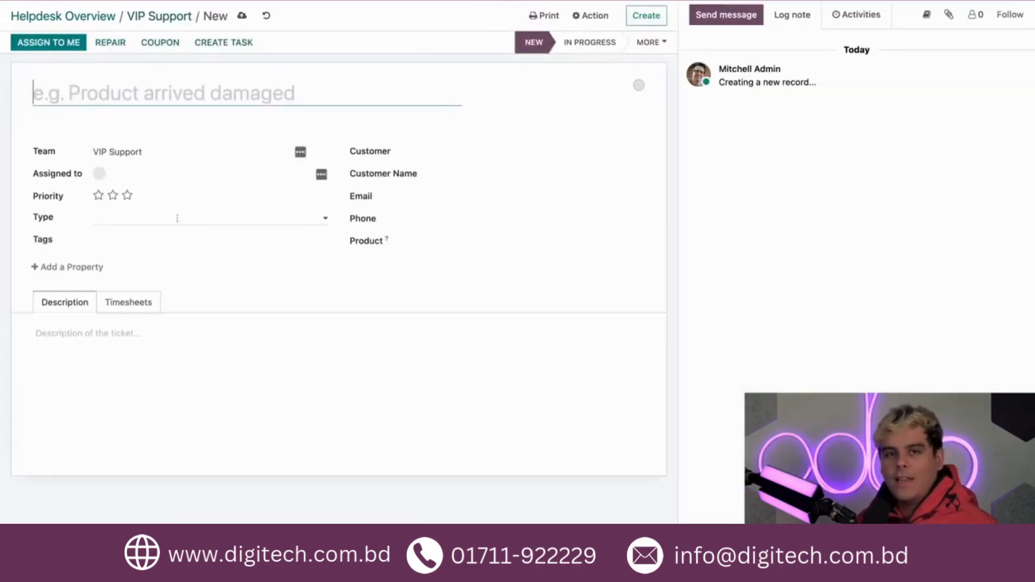
text(D)
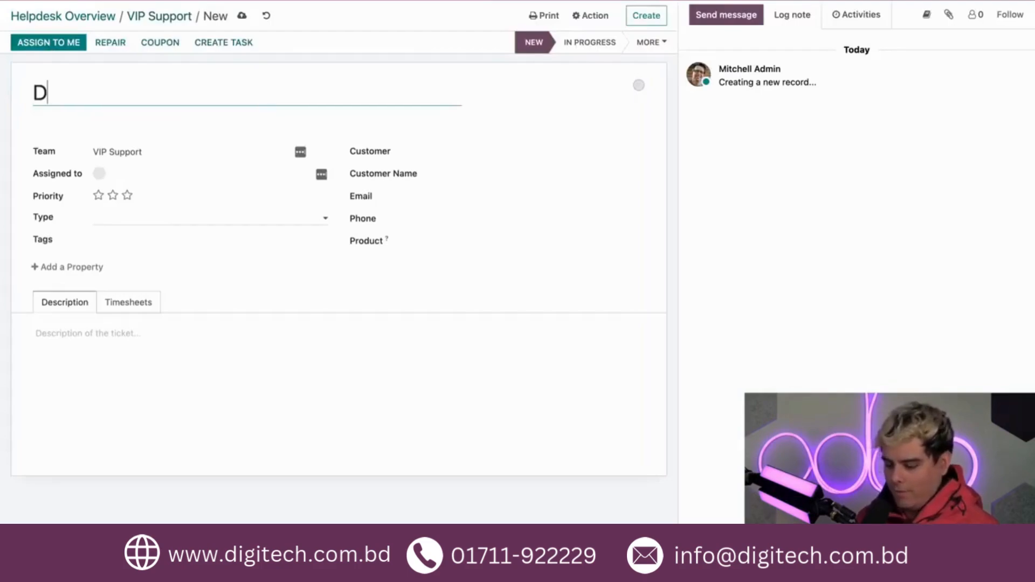
text(amaged l)
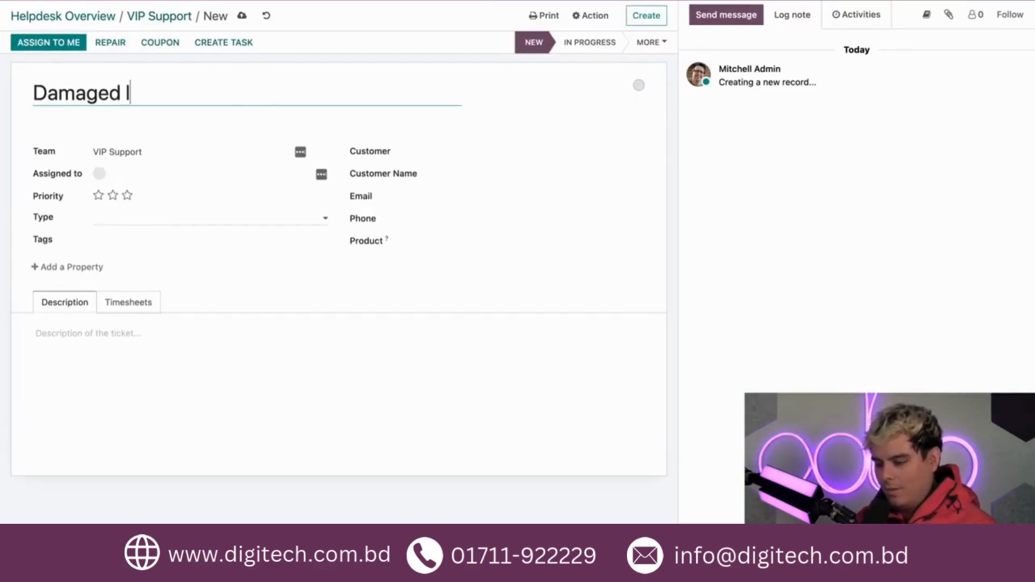
text(ife and my chair)
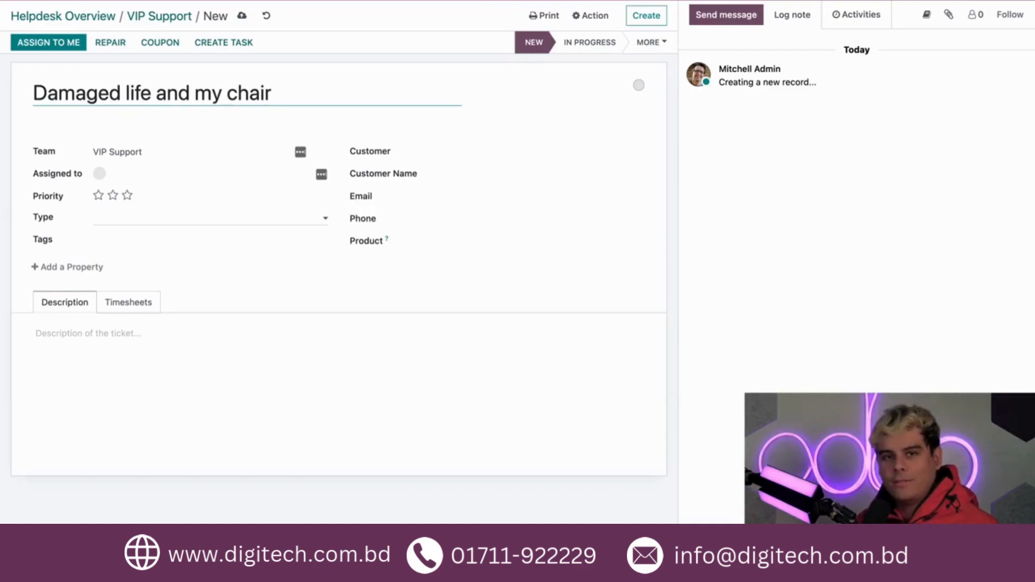
Step: Set the ticket's customer to Azure Interior and its type to Issue, and save the ticket
click(430, 154)
text(azu)
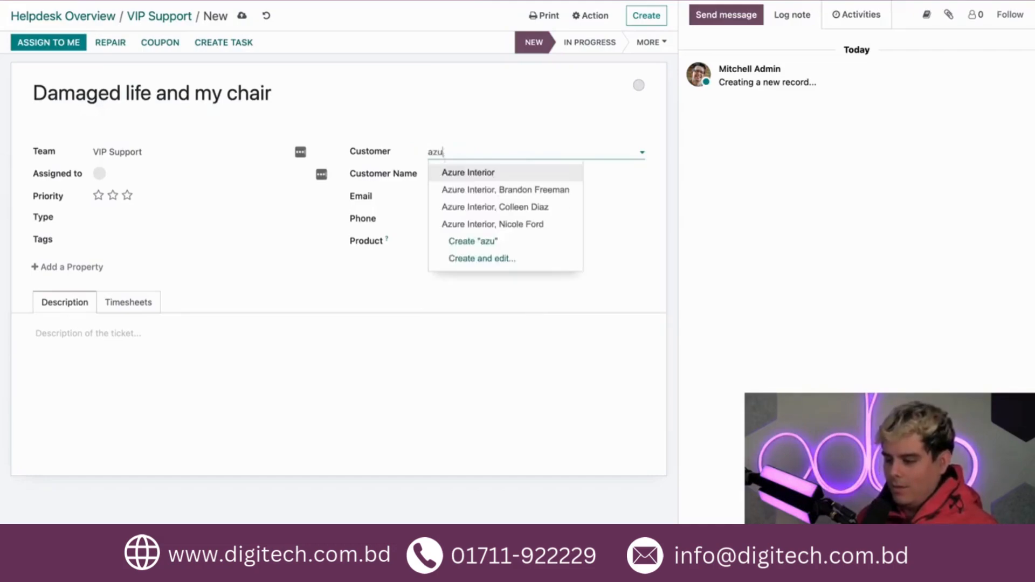
click(464, 172)
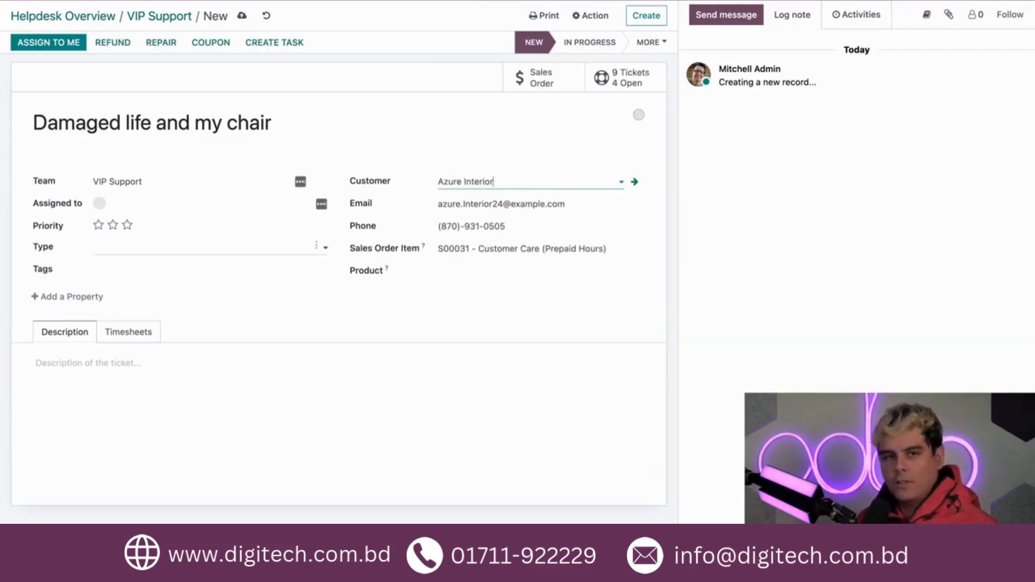
click(169, 252)
click(150, 269)
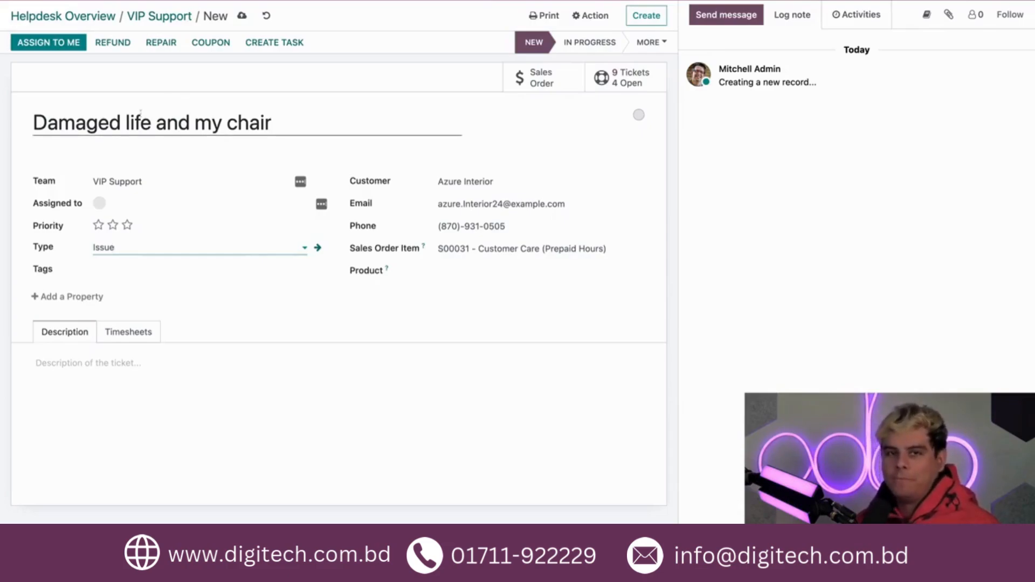
click(242, 18)
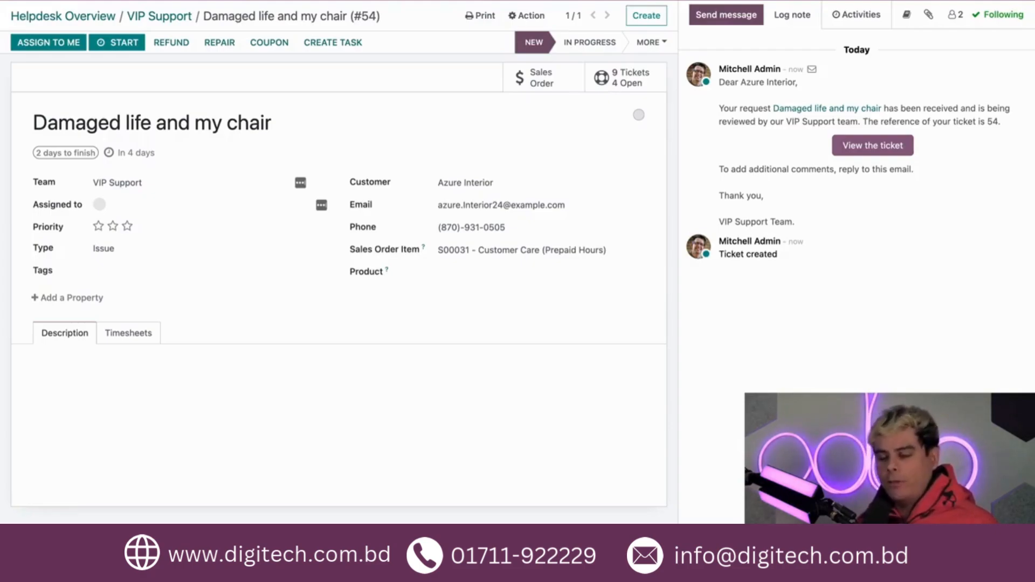
Step: Check the new ticket on the VIP Support board and return to the Helpdesk overview
click(167, 18)
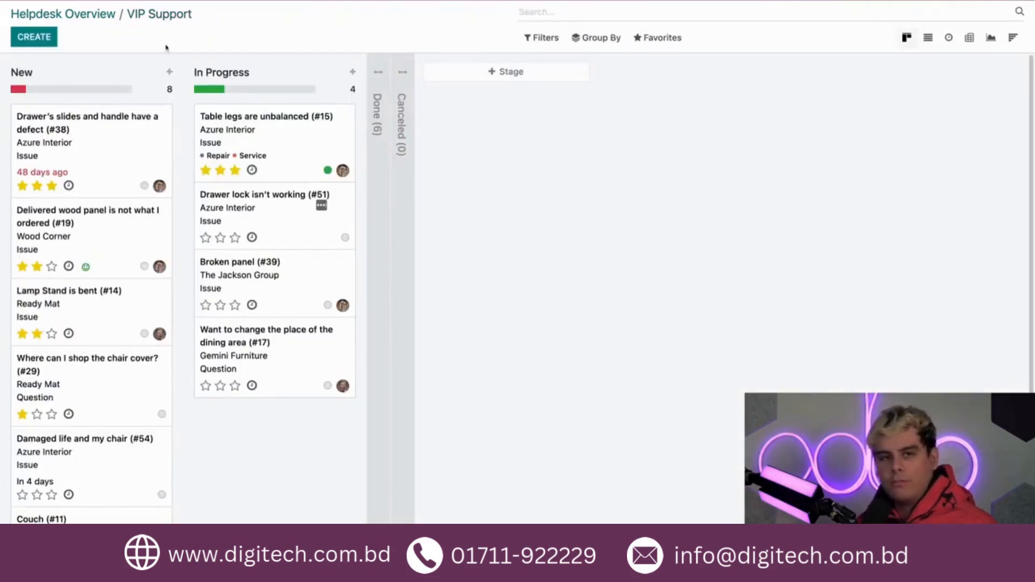
scroll(131, 170, down, 3)
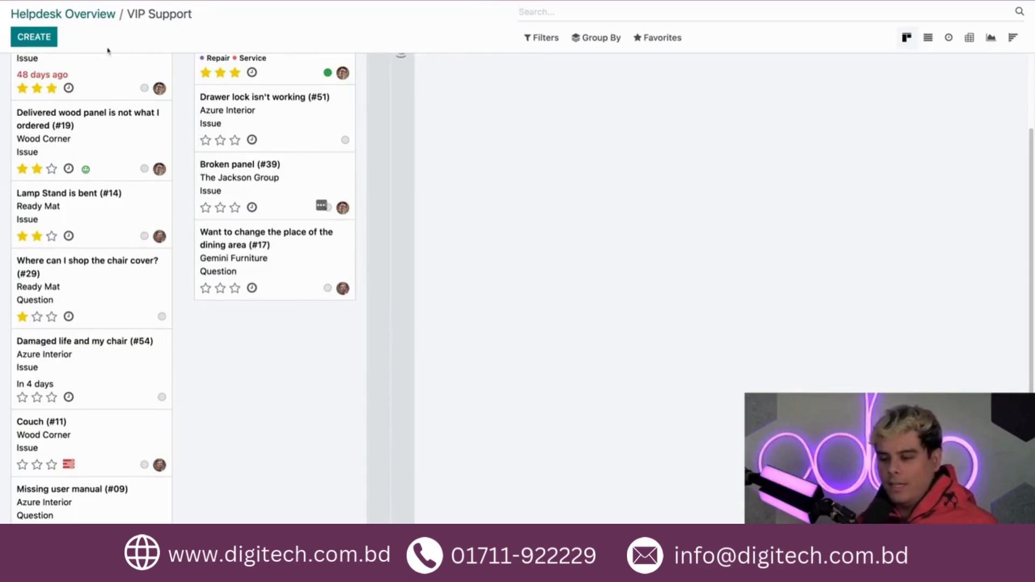
click(79, 22)
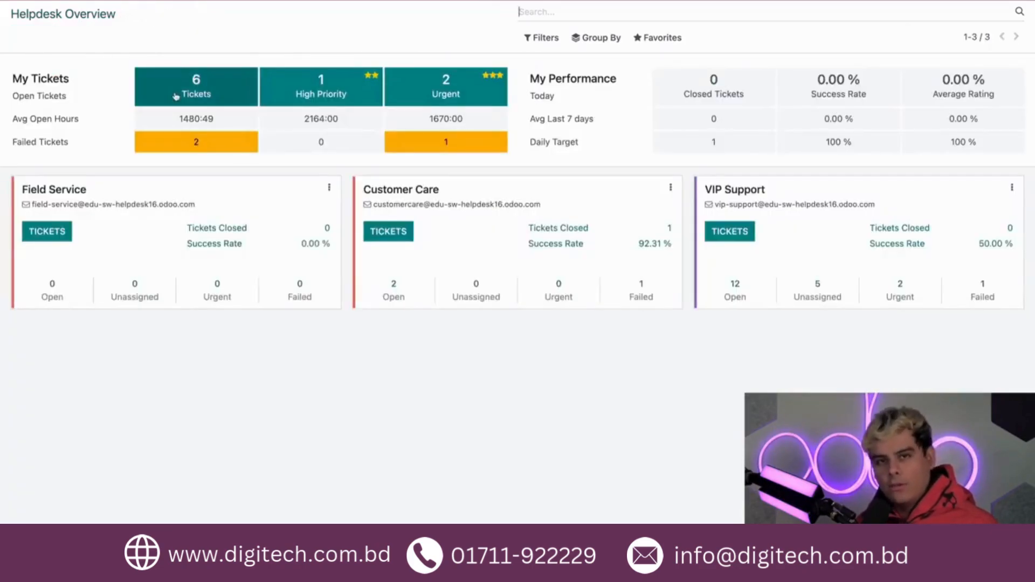